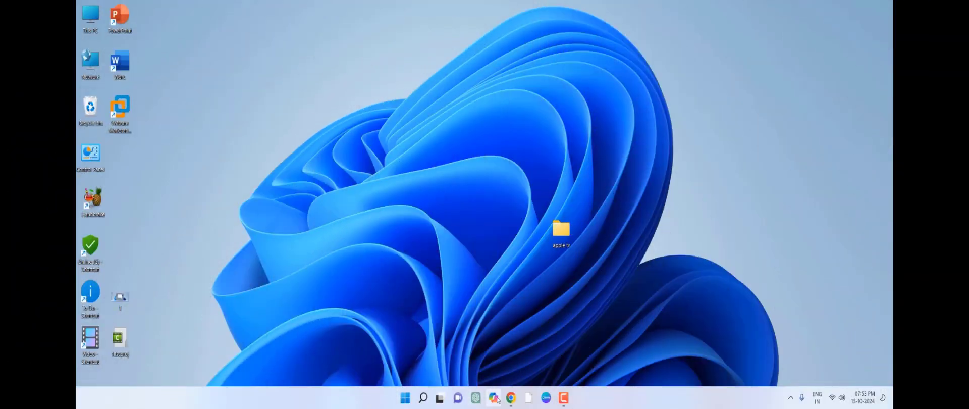
# Step: Open the Download Windows 11 result in a new Chrome tab and scroll to the ISO section
pyautogui.click(511, 397)
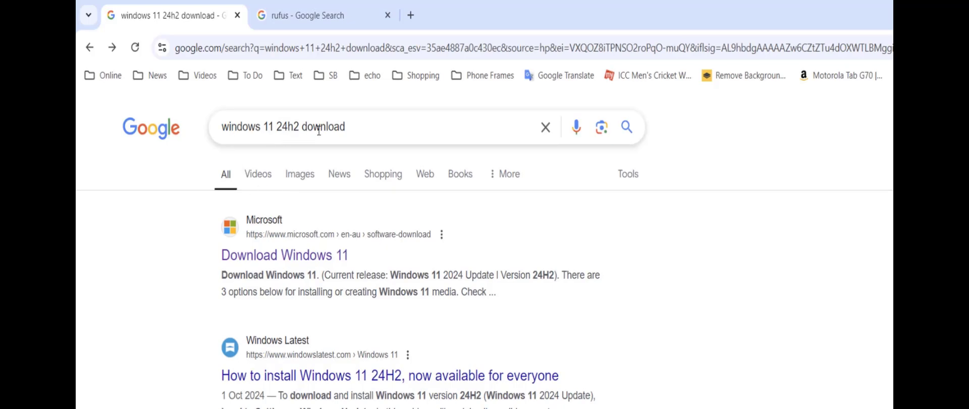
pyautogui.rightClick(307, 257)
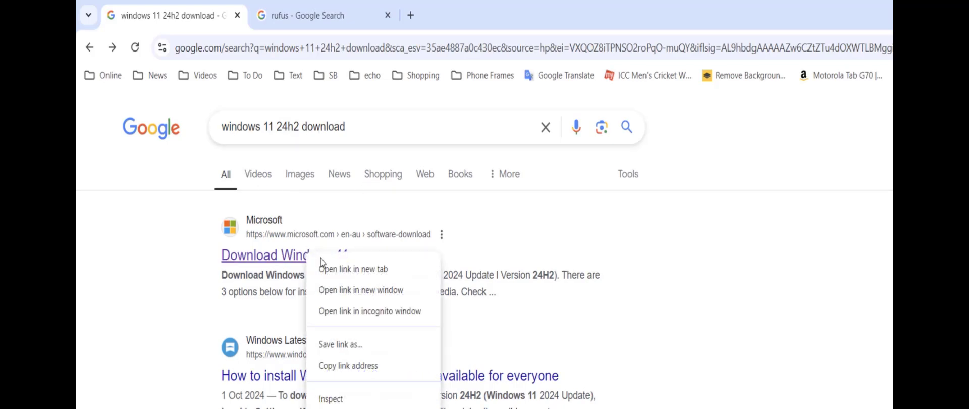
pyautogui.click(325, 269)
pyautogui.click(312, 19)
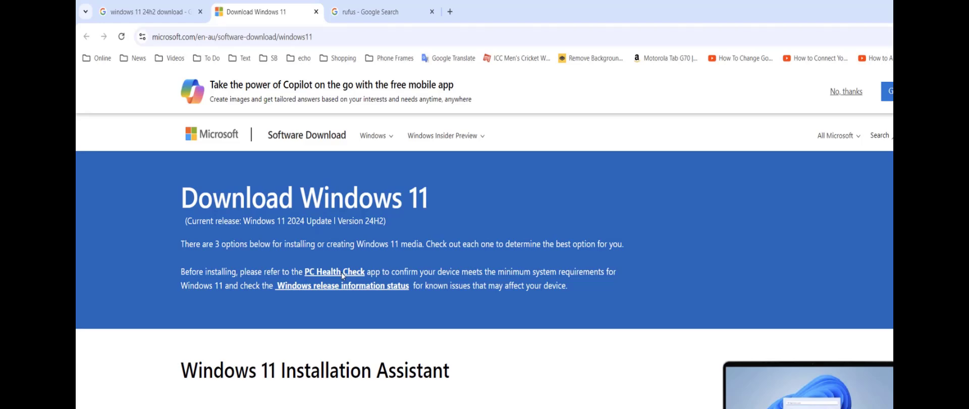
pyautogui.scroll(-8, 151, 275)
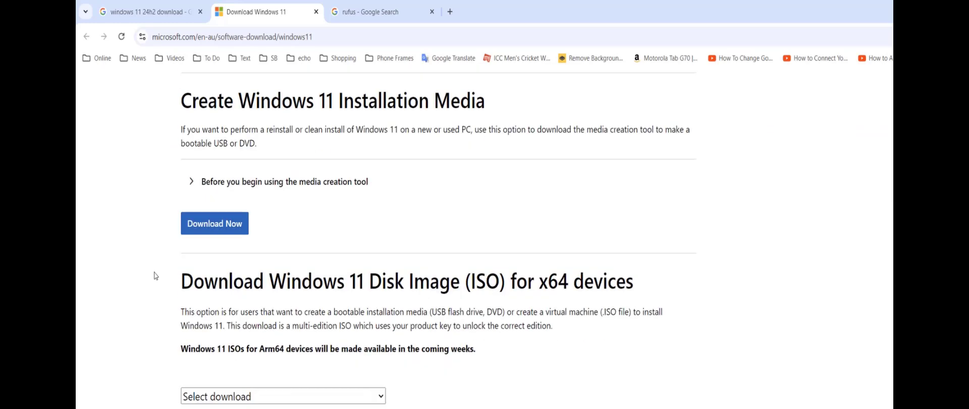
pyautogui.scroll(-2, 154, 275)
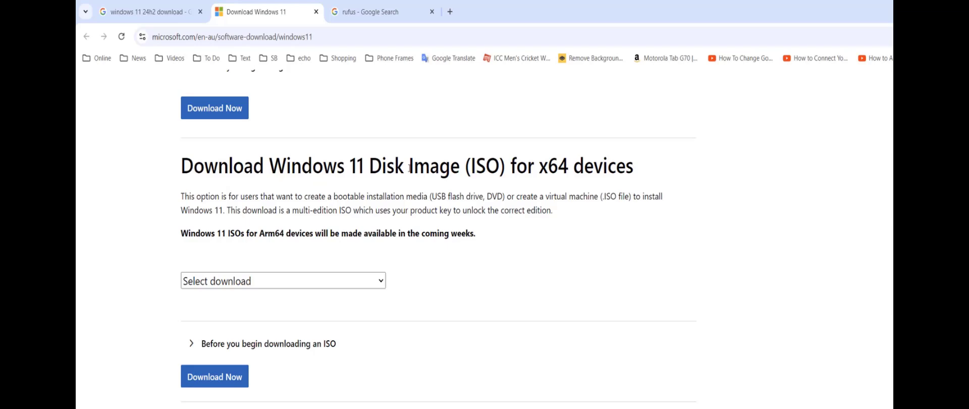
# Step: Select the Windows 11 multi-edition x64 ISO and confirm English International as the product language
pyautogui.click(268, 286)
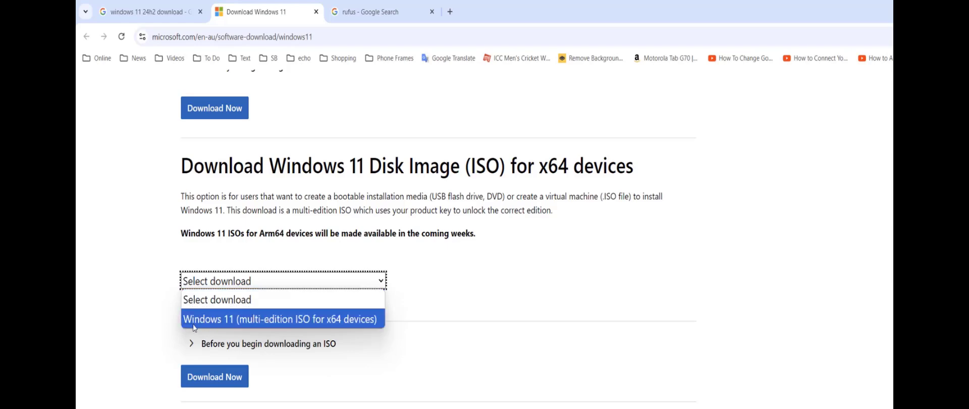
pyautogui.click(298, 322)
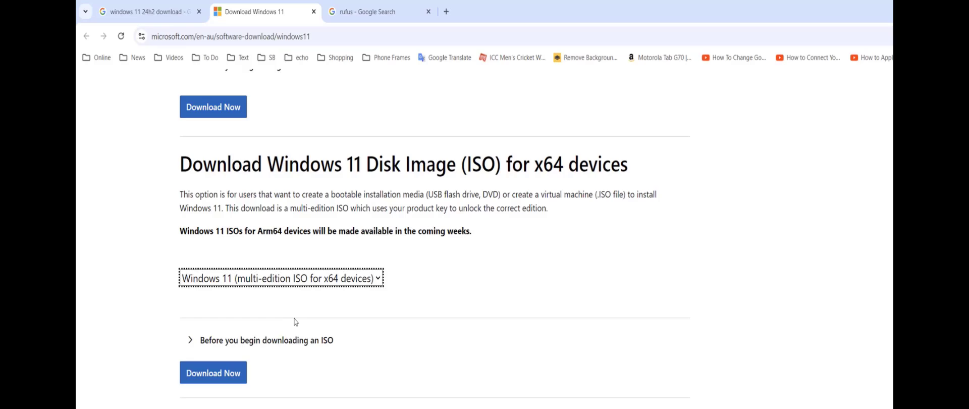
pyautogui.scroll(-1, 153, 307)
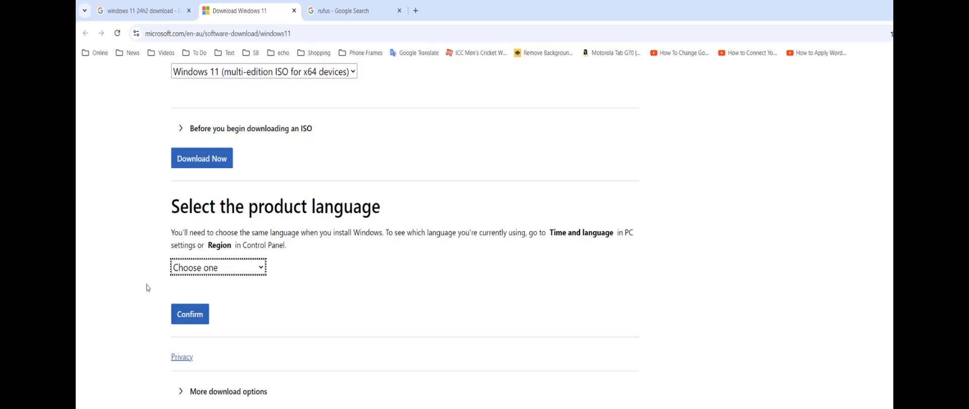
pyautogui.click(250, 274)
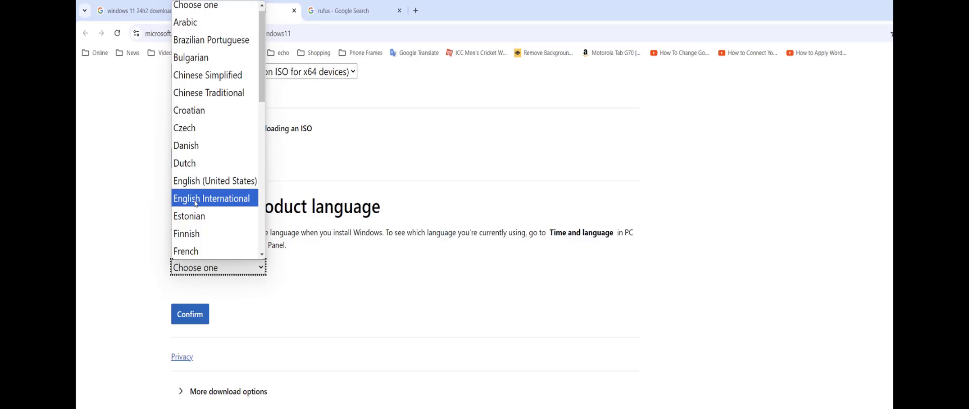
pyautogui.click(222, 199)
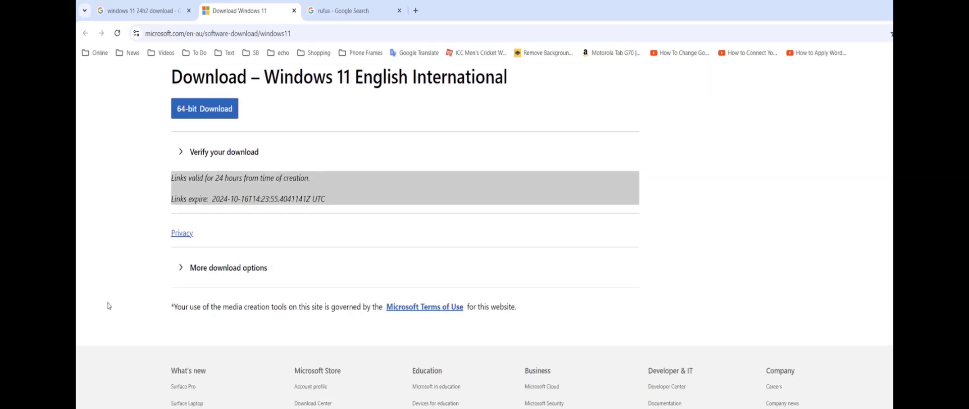
# Step: Save the 64-bit Win11_24H2_EnglishInternational_x64 ISO to the Desktop, then open This PC
pyautogui.click(204, 114)
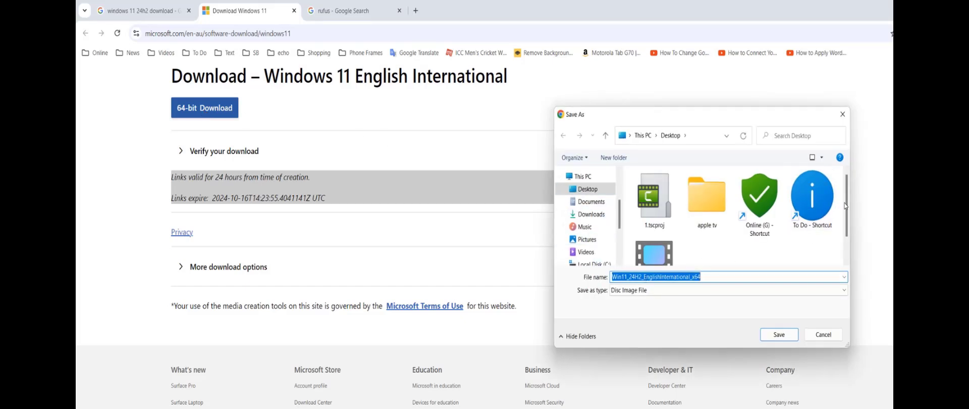
pyautogui.moveTo(664, 115); pyautogui.dragTo(484, 113)
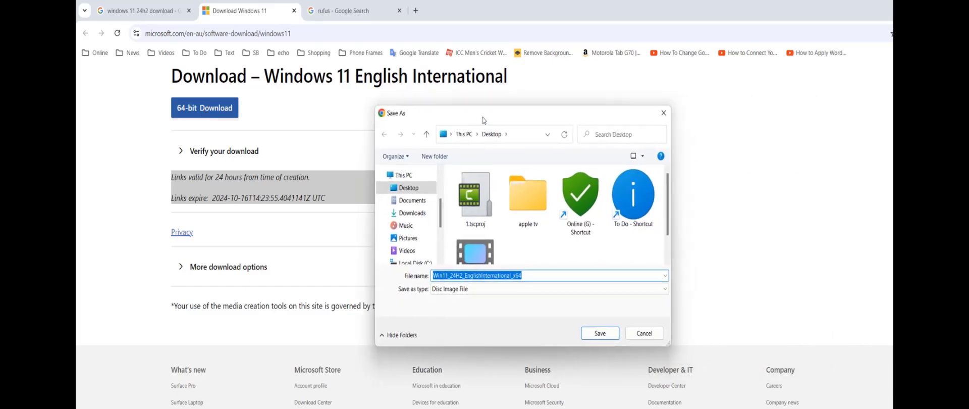
pyautogui.scroll(-1, 666, 202)
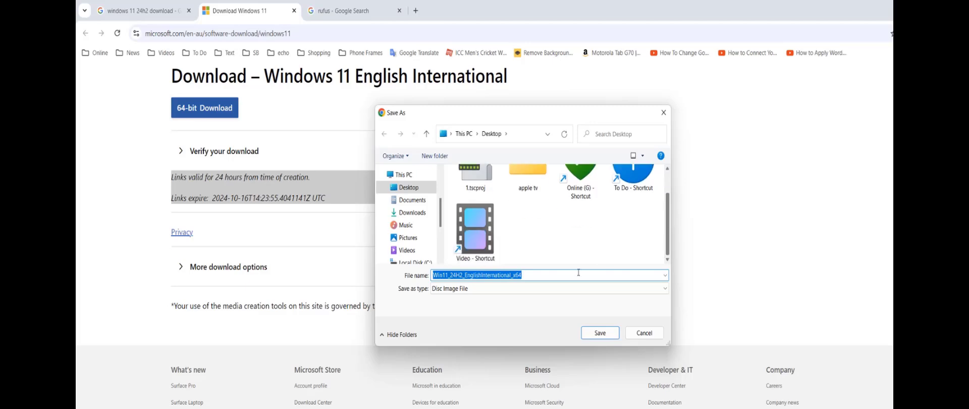
pyautogui.click(600, 333)
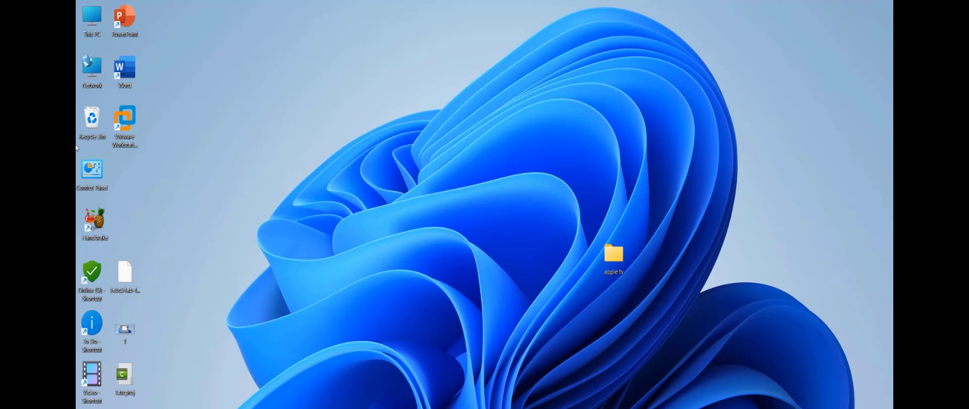
pyautogui.doubleClick(98, 16)
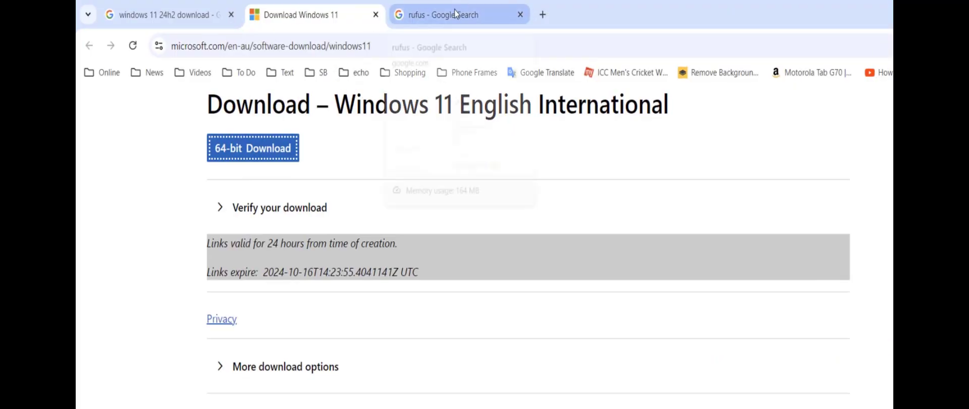
# Step: Open the rufus.ie result from the 'rufus' Google search in a new tab
pyautogui.click(456, 14)
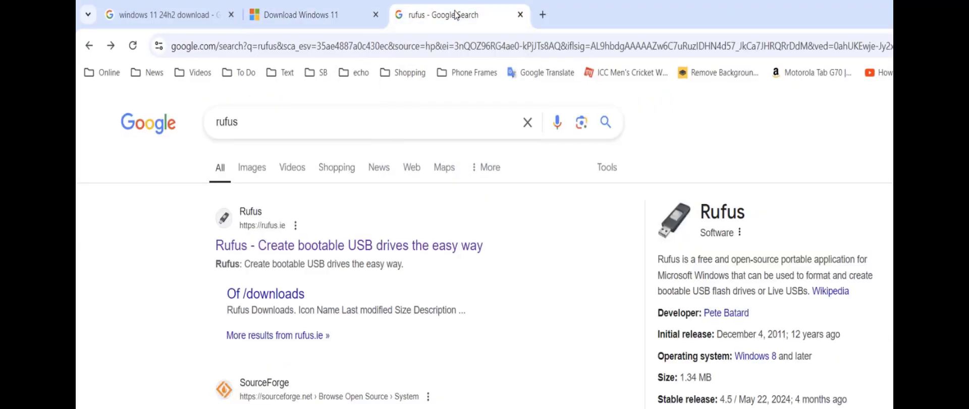
pyautogui.rightClick(308, 246)
pyautogui.click(356, 268)
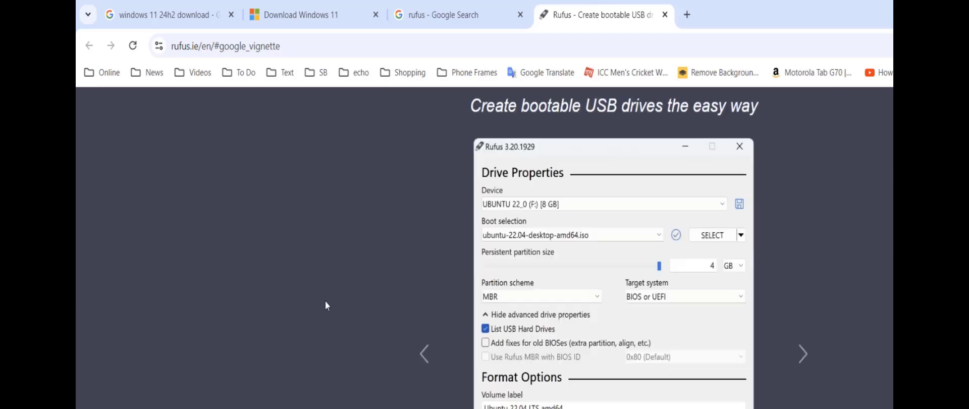
pyautogui.scroll(-4, 328, 301)
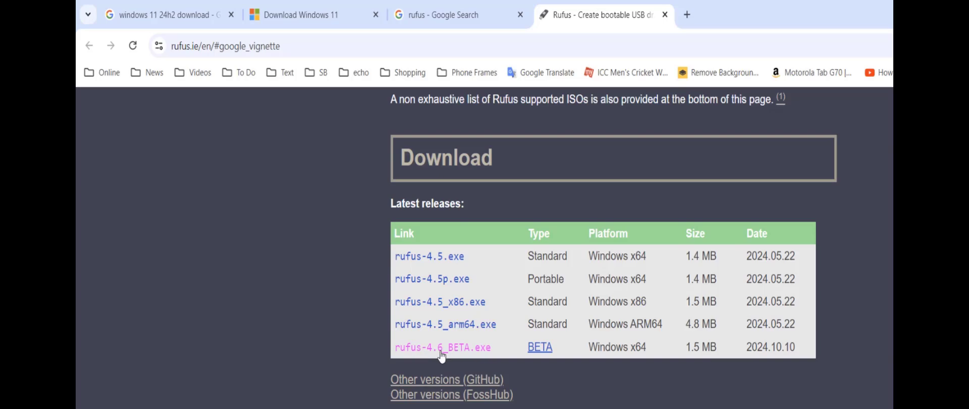
# Step: Download the rufus-4.6_BETA.exe release to the desktop and minimise Chrome
pyautogui.click(442, 349)
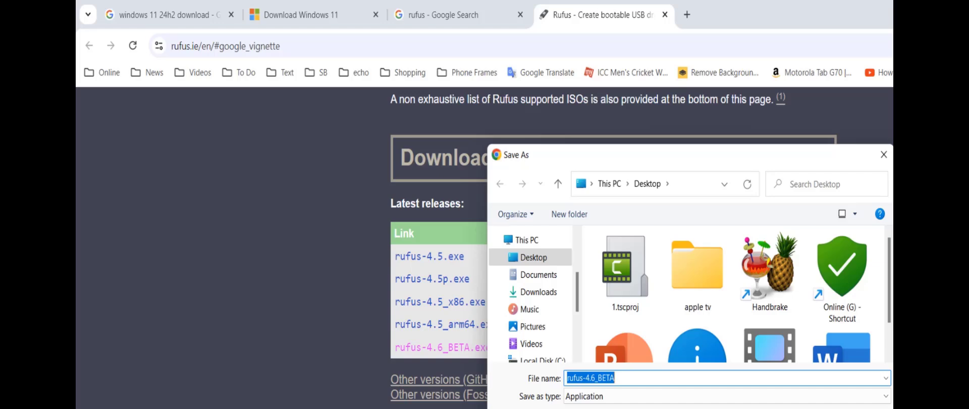
pyautogui.press('Return')
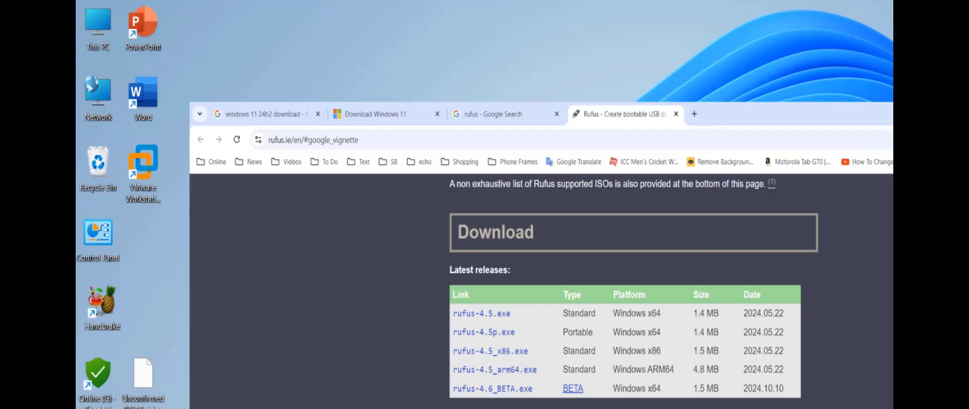
pyautogui.press('super+d')
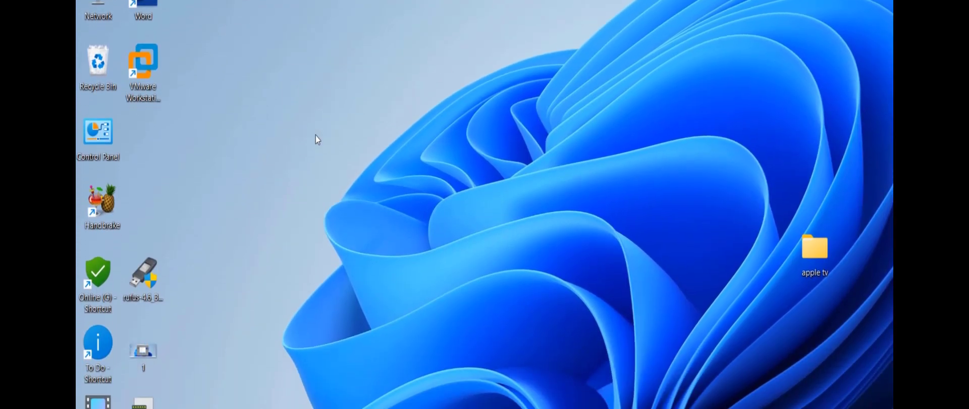
# Step: Refresh the desktop and launch Rufus 4.6 from its desktop icon
pyautogui.rightClick(286, 68)
pyautogui.click(285, 135)
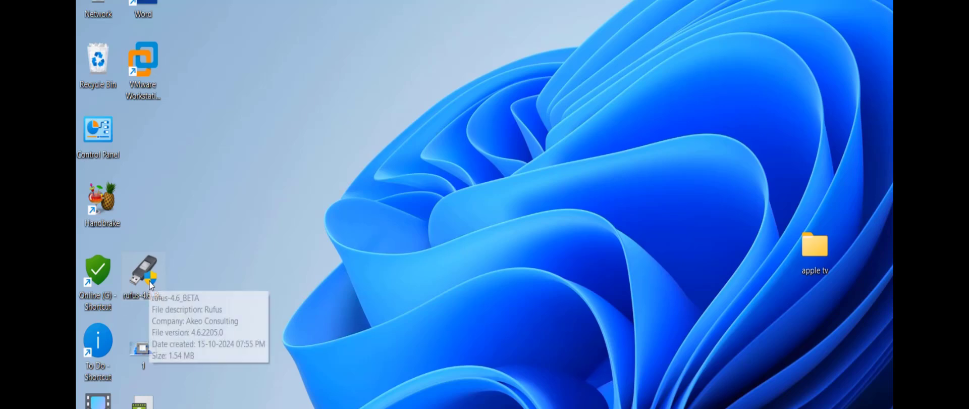
pyautogui.doubleClick(150, 285)
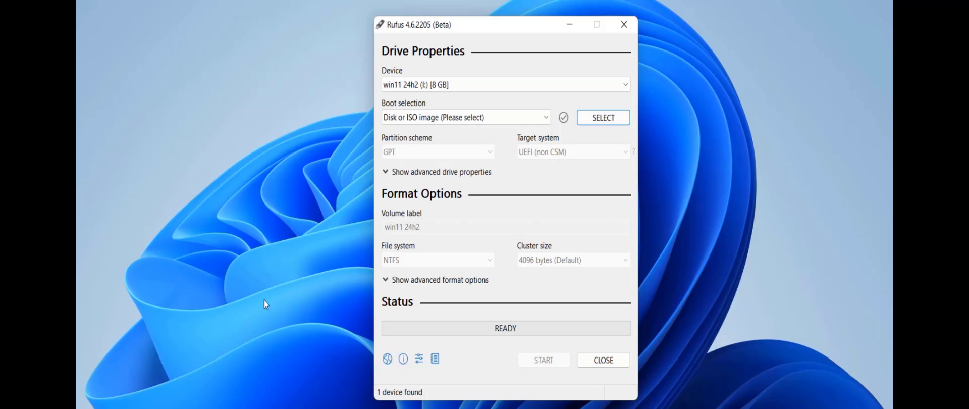
# Step: Keep the 8 GB win11 24h2 USB drive as the Rufus device
pyautogui.moveTo(476, 26); pyautogui.dragTo(295, 30)
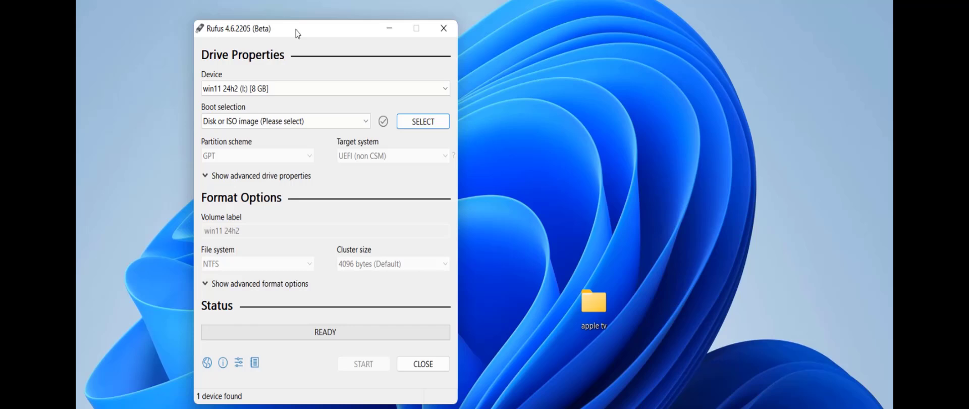
pyautogui.click(303, 89)
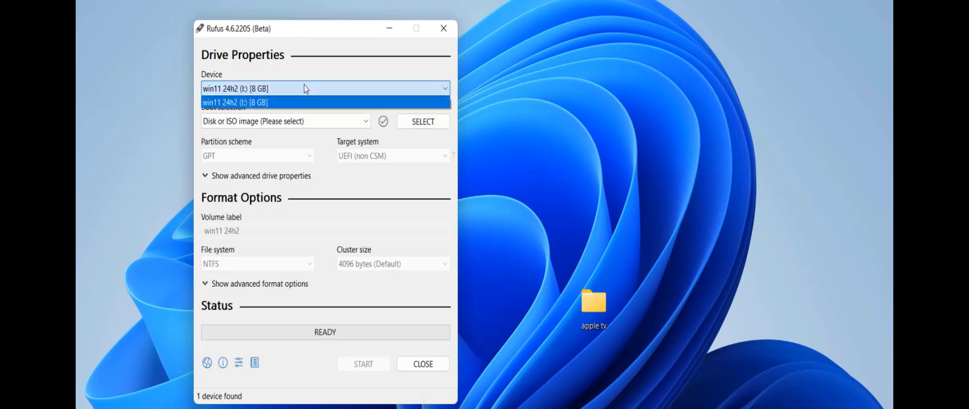
pyautogui.click(251, 103)
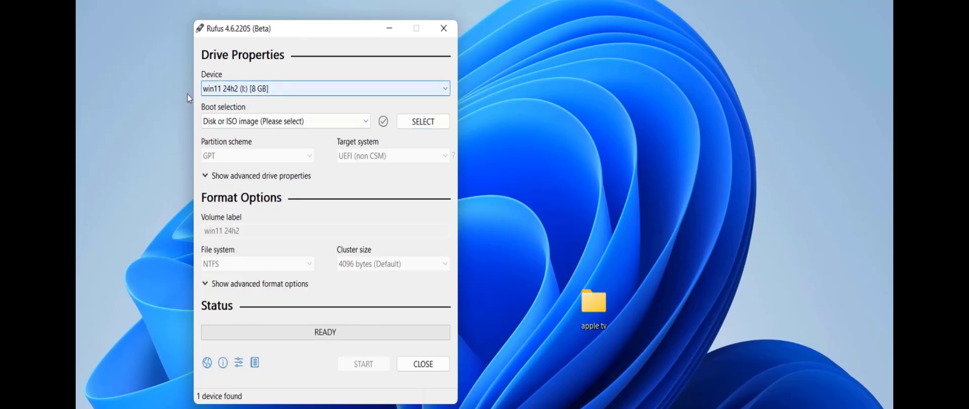
pyautogui.press('Tab')
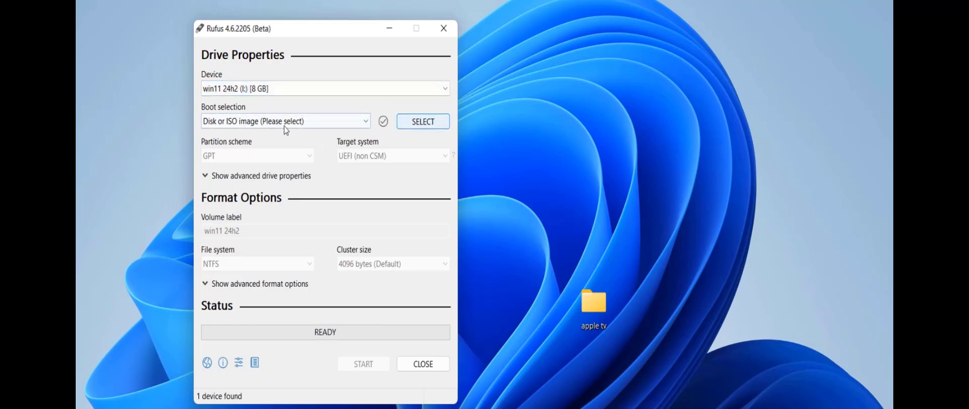
pyautogui.hotkey('shift', 'Tab')
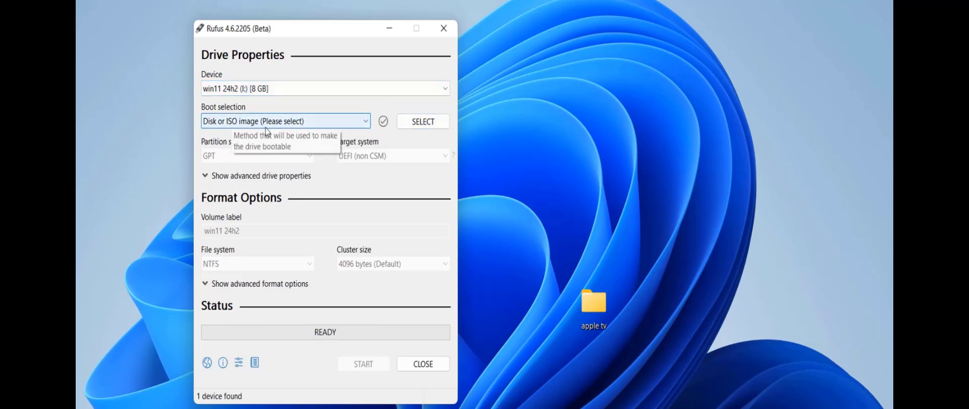
# Step: Load Win11_24H2_EnglishInternational_x64.iso and set the volume label to 'win11 24h2'
pyautogui.click(419, 123)
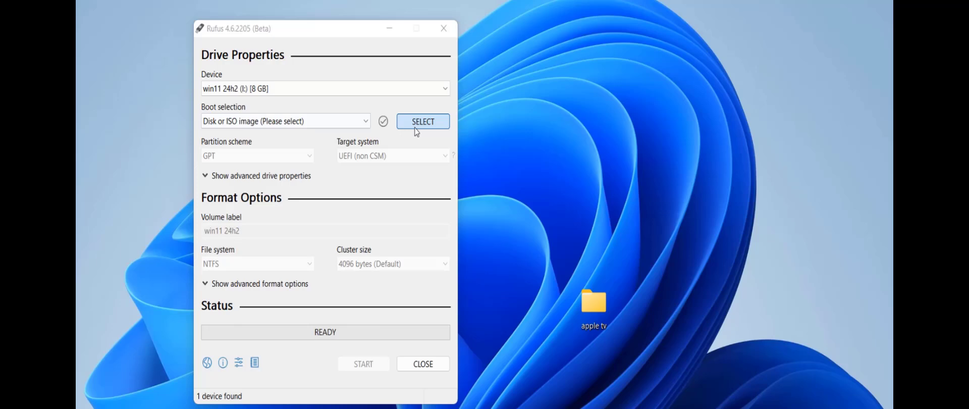
pyautogui.click(371, 235)
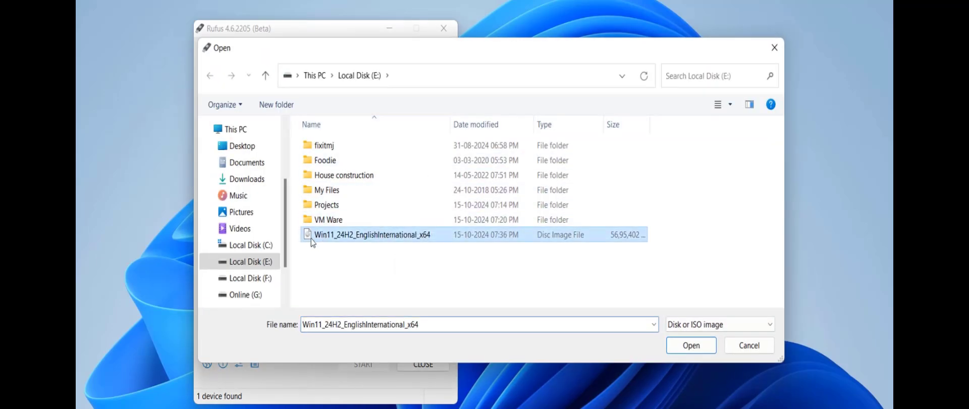
pyautogui.click(674, 345)
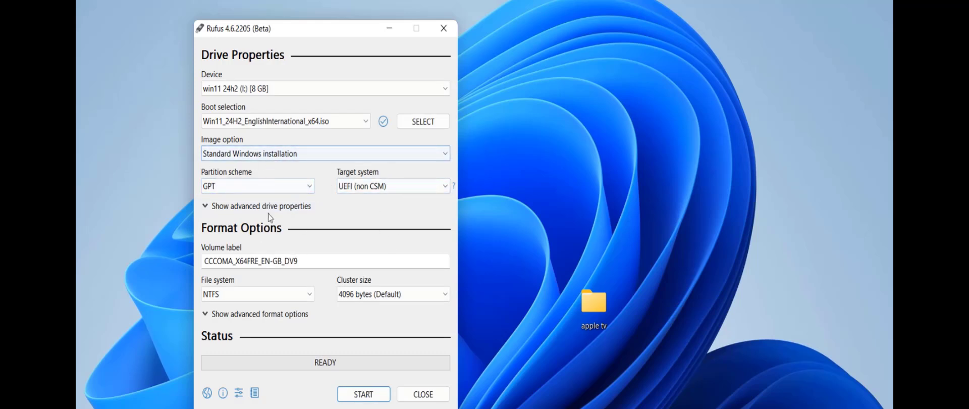
pyautogui.moveTo(317, 260); pyautogui.dragTo(192, 256)
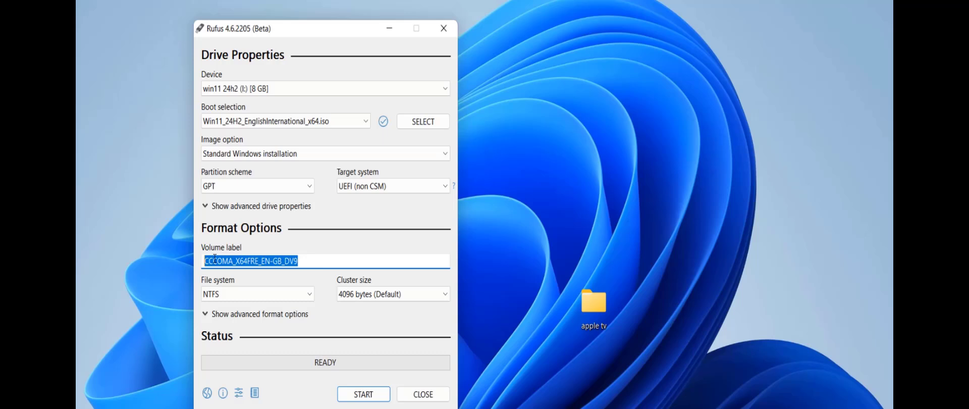
pyautogui.write('win11 2')
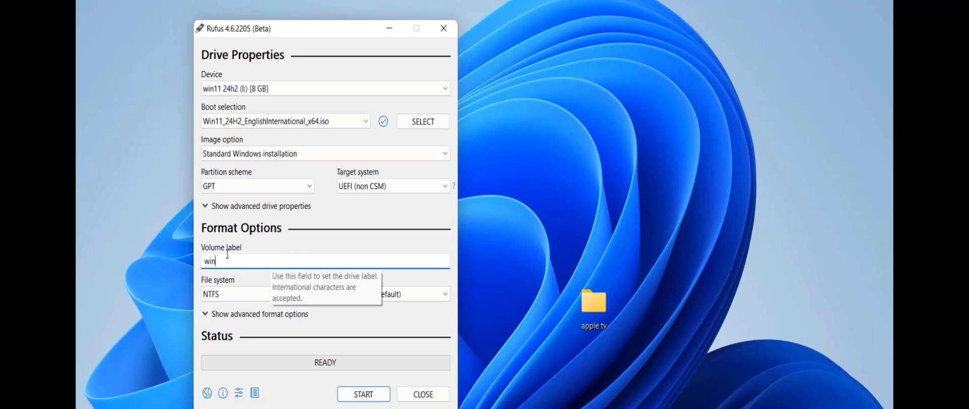
pyautogui.write('4h2')
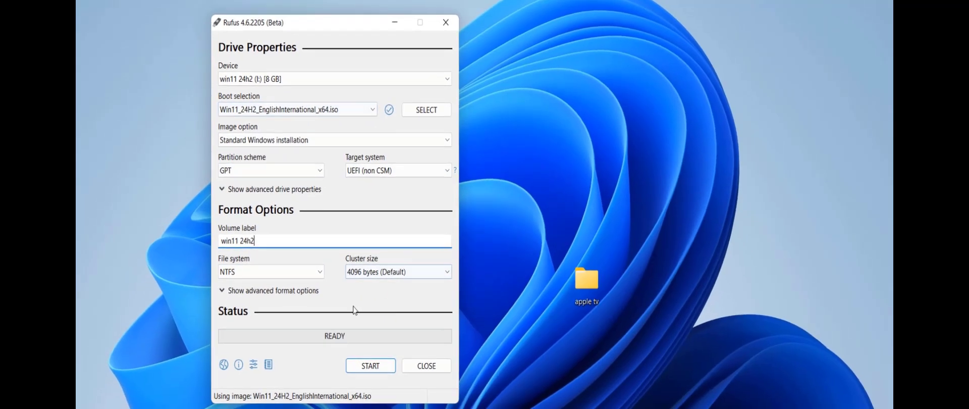
# Step: Start writing, accept all Windows customisation options with a local account, and pass the drive-in-use prompt
pyautogui.click(361, 370)
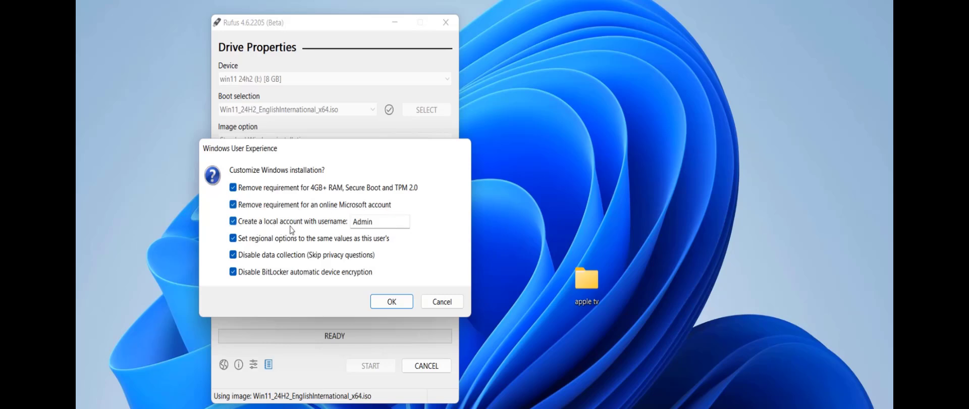
pyautogui.doubleClick(376, 224)
pyautogui.press('End')
pyautogui.click(385, 303)
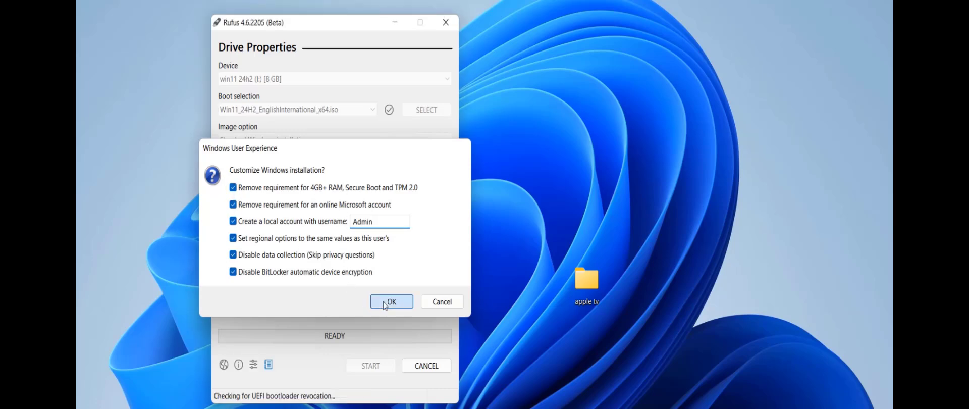
pyautogui.press('Return')
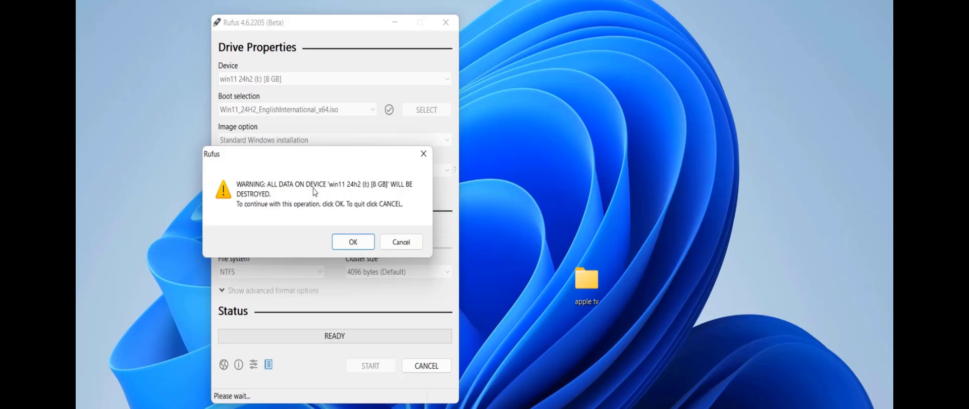
# Step: Confirm erasing the 8 GB drive and wait for Rufus to finish writing
pyautogui.click(354, 243)
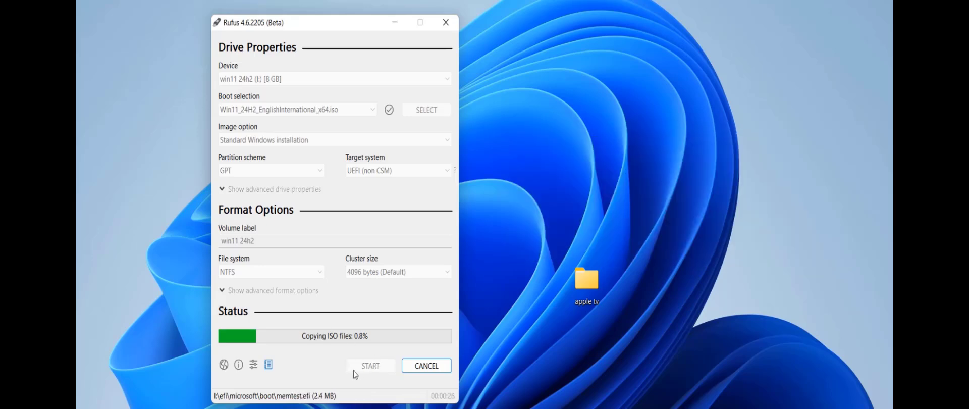
pyautogui.moveTo(297, 22); pyautogui.dragTo(307, 23)
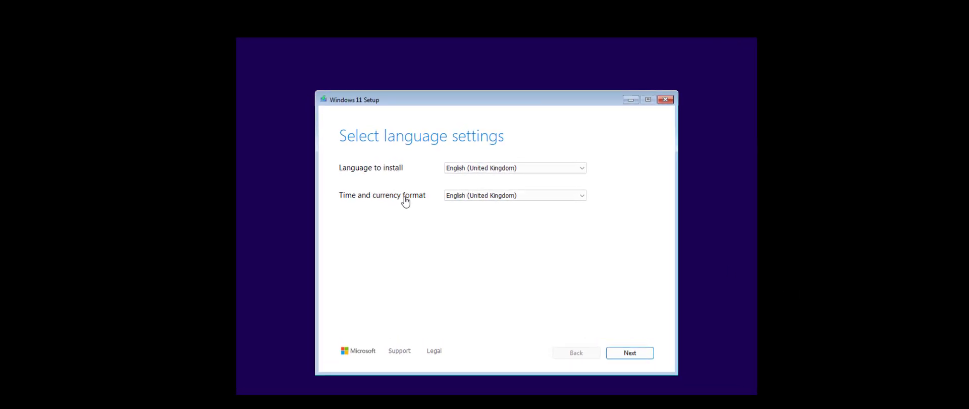
# Step: Keep English (United Kingdom) language, set time and currency to English (India), keep English (India) keyboard
pyautogui.click(561, 173)
pyautogui.click(559, 175)
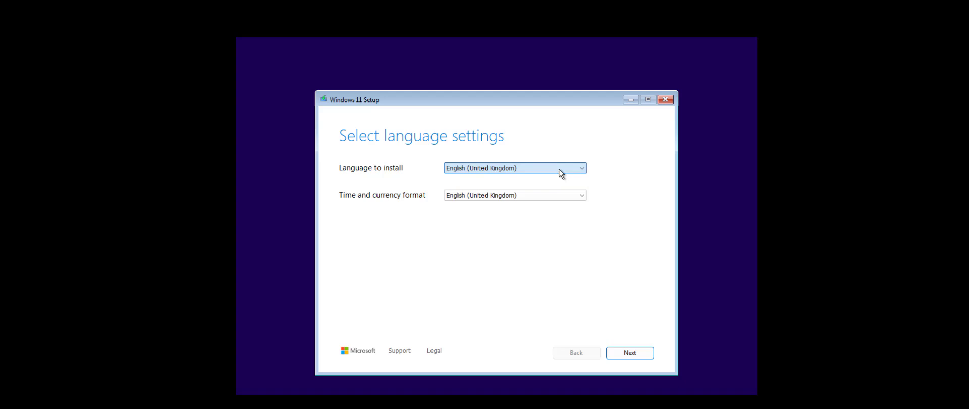
pyautogui.click(550, 196)
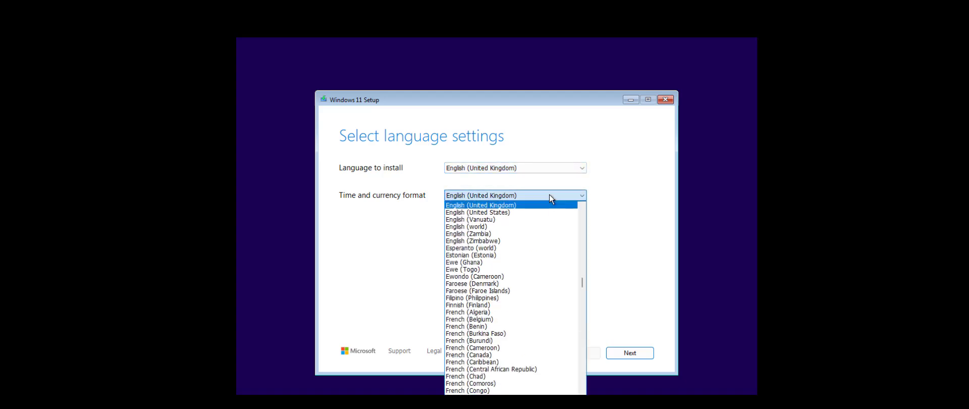
pyautogui.press('e')
pyautogui.scroll(-7, 505, 302)
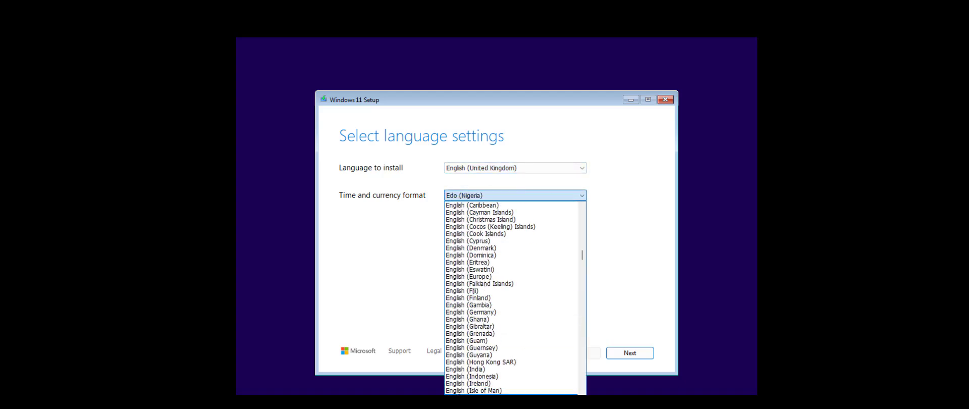
pyautogui.click(457, 370)
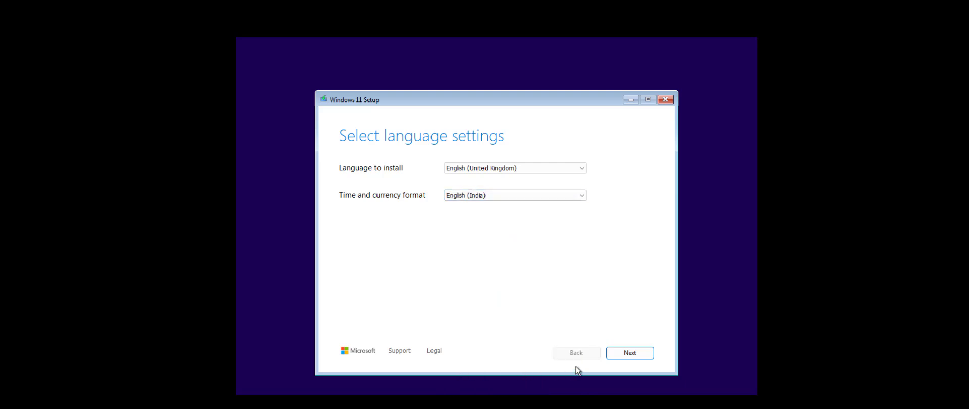
pyautogui.click(634, 358)
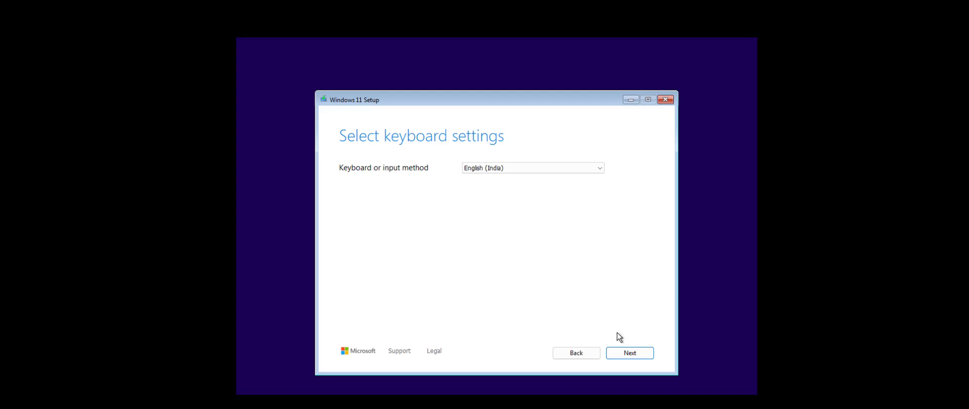
pyautogui.click(629, 355)
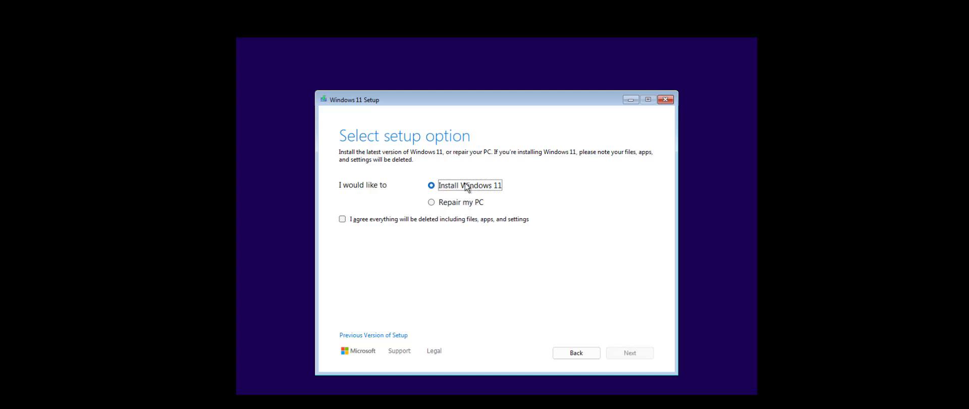
# Step: Accept that everything will be deleted and continue without a product key
pyautogui.click(385, 220)
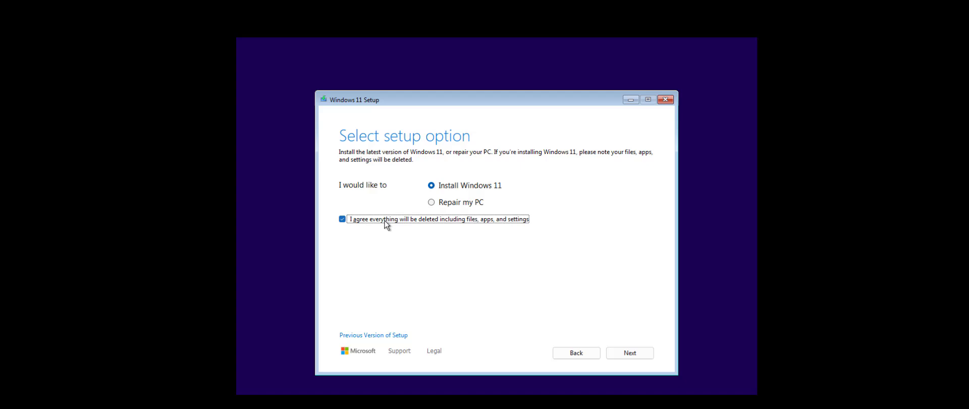
pyautogui.click(640, 356)
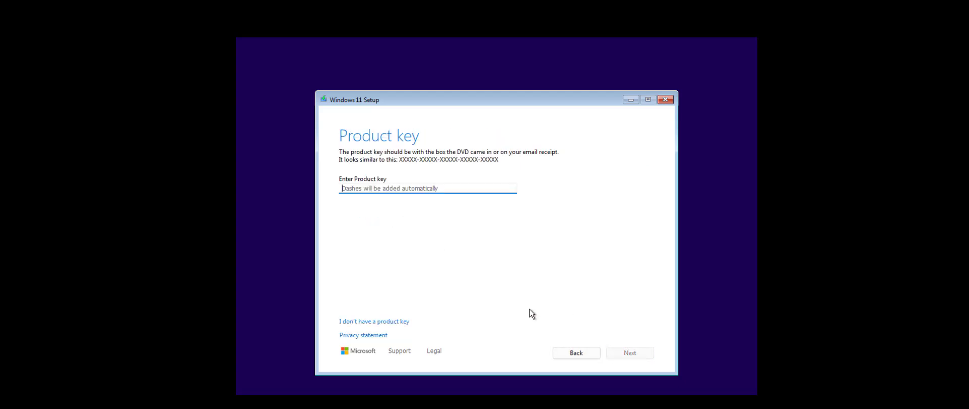
pyautogui.click(385, 322)
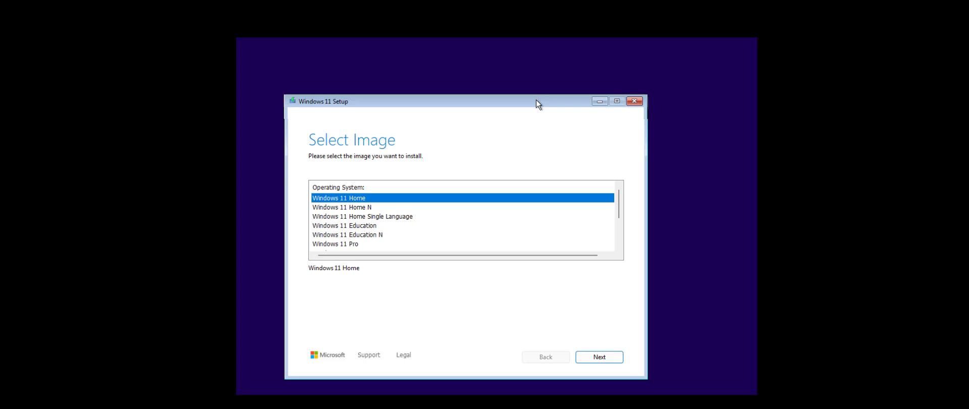
# Step: Pick the Windows 11 Pro edition, then scroll through and accept the licence terms
pyautogui.moveTo(536, 103); pyautogui.dragTo(546, 94)
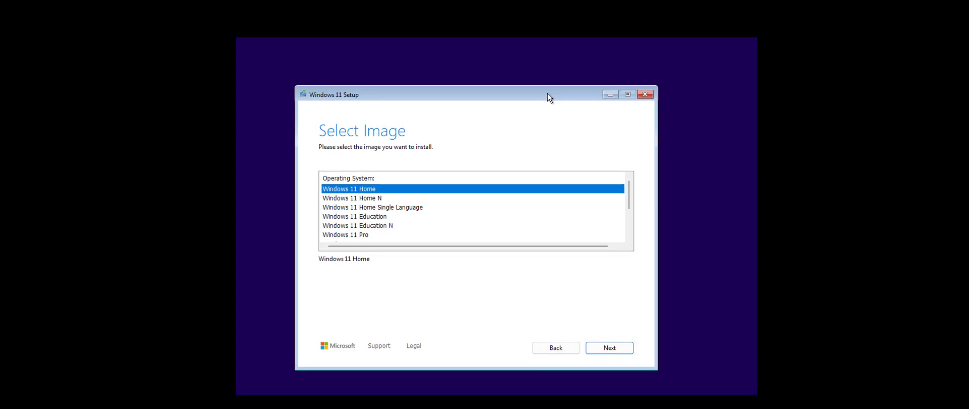
pyautogui.click(366, 235)
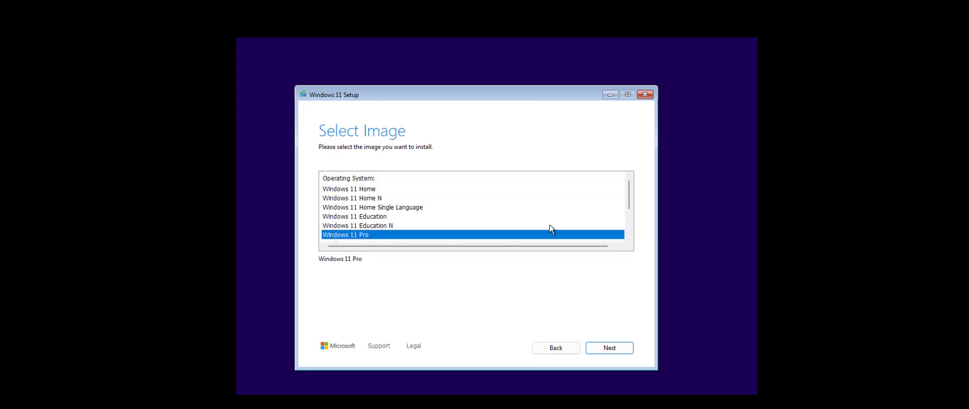
pyautogui.scroll(-2, 631, 199)
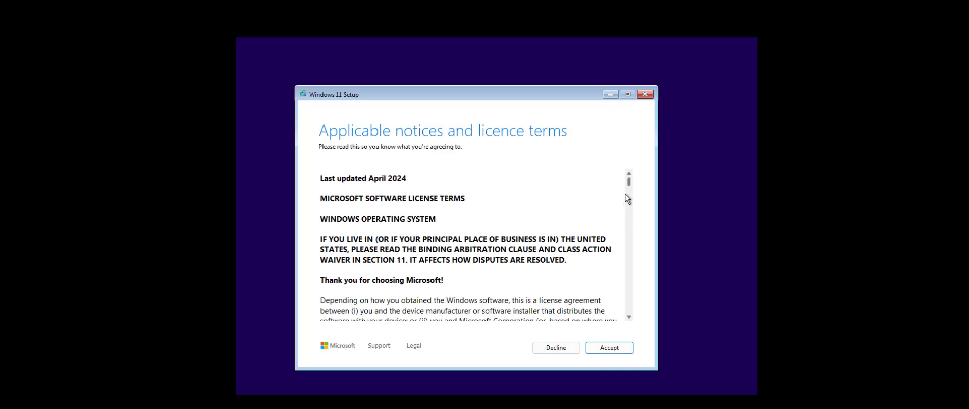
pyautogui.moveTo(629, 181); pyautogui.dragTo(639, 318)
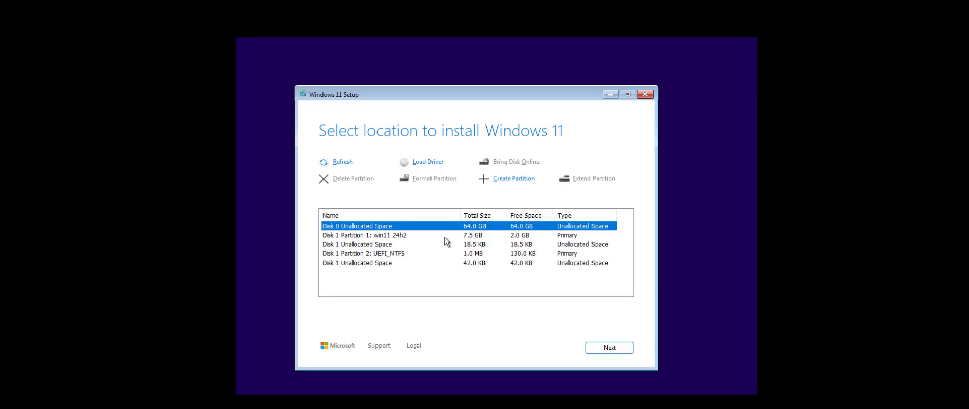
# Step: Choose Disk 0's 64.0 GB unallocated space as the install location and continue
pyautogui.click(397, 236)
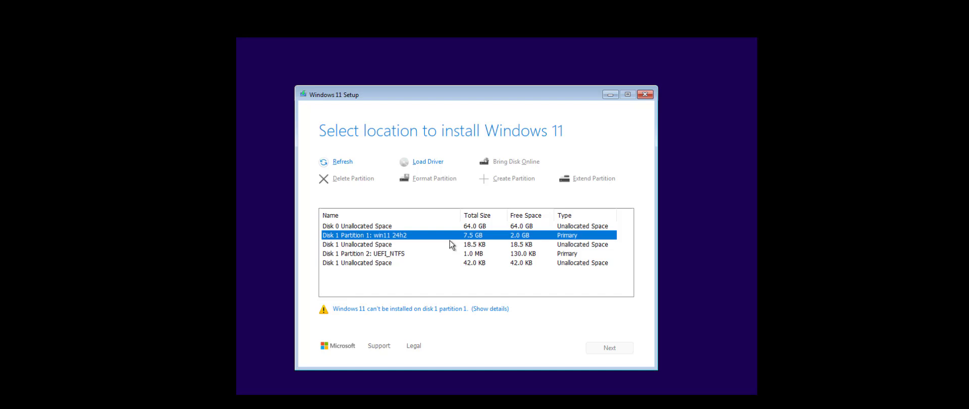
pyautogui.click(469, 226)
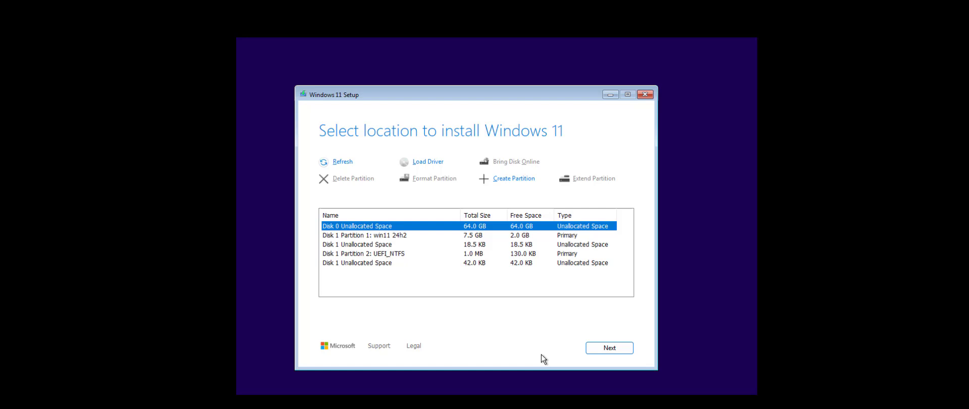
pyautogui.click(592, 349)
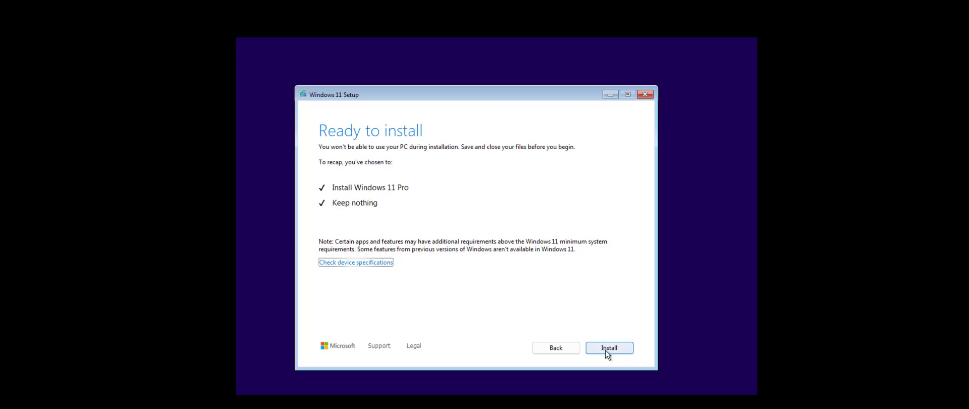
# Step: Start the Windows 11 Pro installation, keeping nothing, and wait for the network screen
pyautogui.click(605, 350)
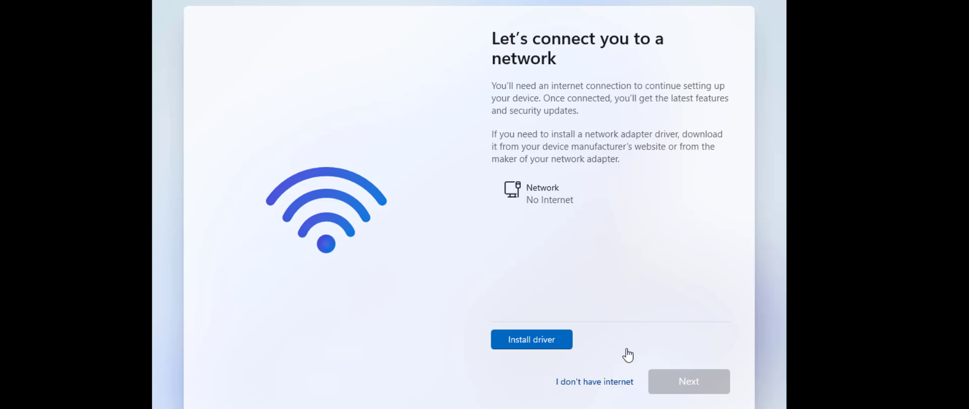
pyautogui.click(600, 387)
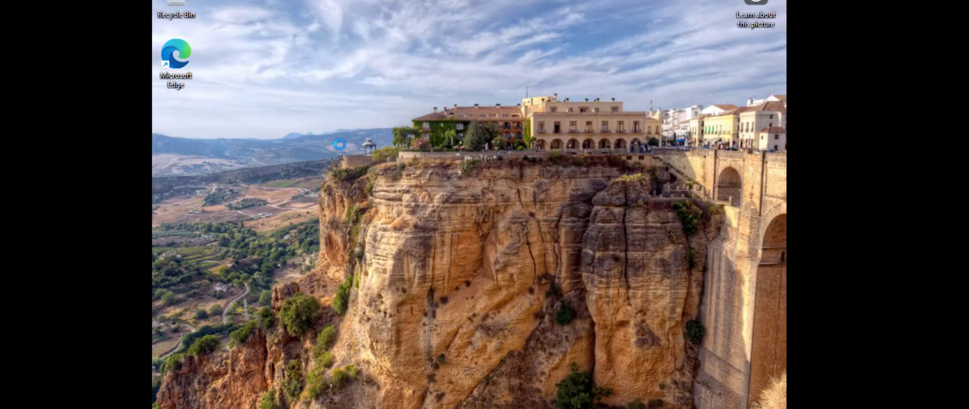
# Step: Bring up Settings > About with Win+Pause to confirm Windows 11 Pro 24H2, build 26100.1742
pyautogui.press('super+Pause')
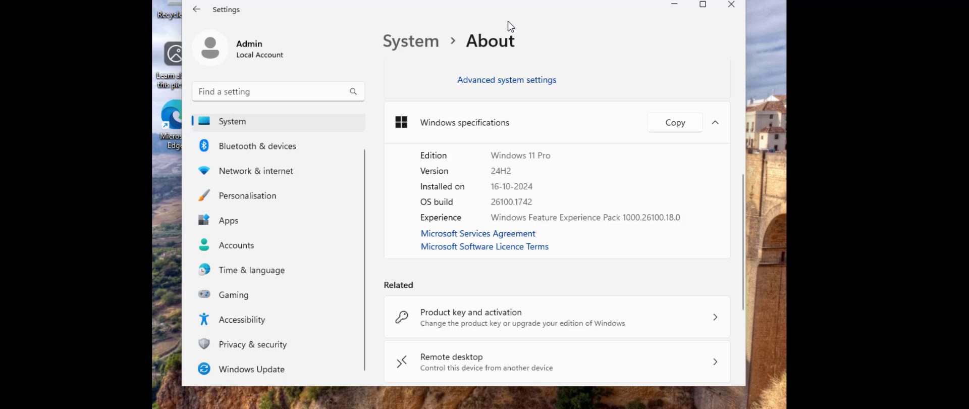
pyautogui.moveTo(509, 16); pyautogui.dragTo(526, 22)
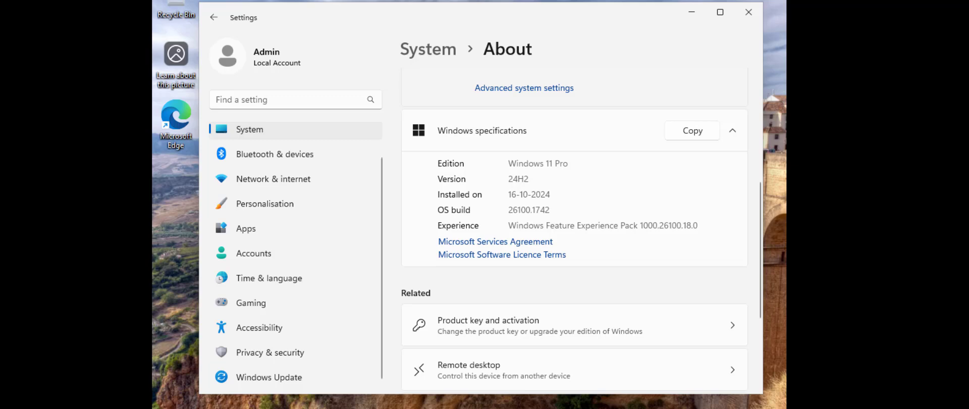
# Step: Close the Settings window and refresh the desktop twice from its context menu
pyautogui.click(748, 12)
pyautogui.rightClick(555, 41)
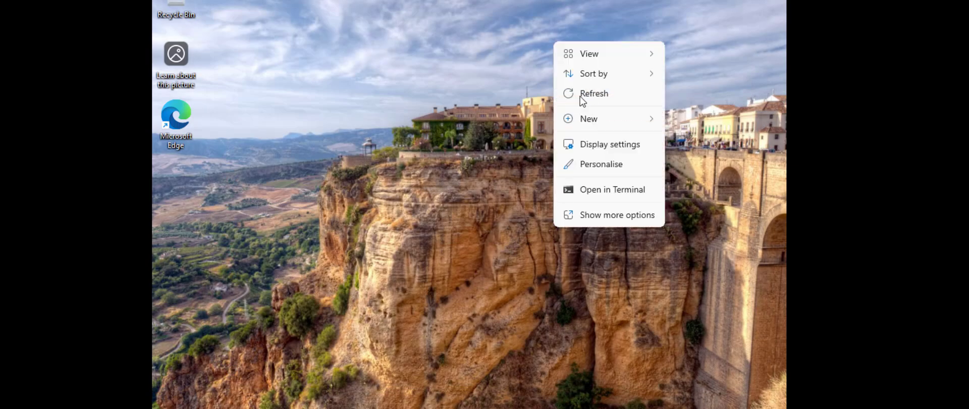
pyautogui.click(582, 96)
pyautogui.rightClick(518, 79)
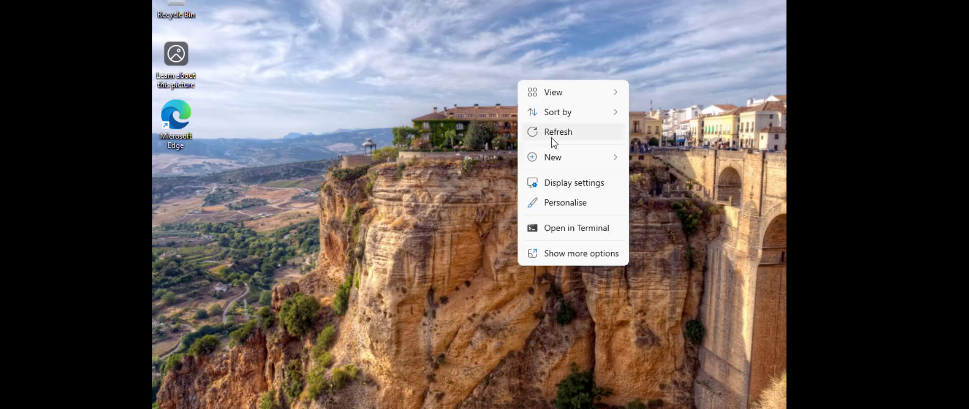
pyautogui.click(552, 137)
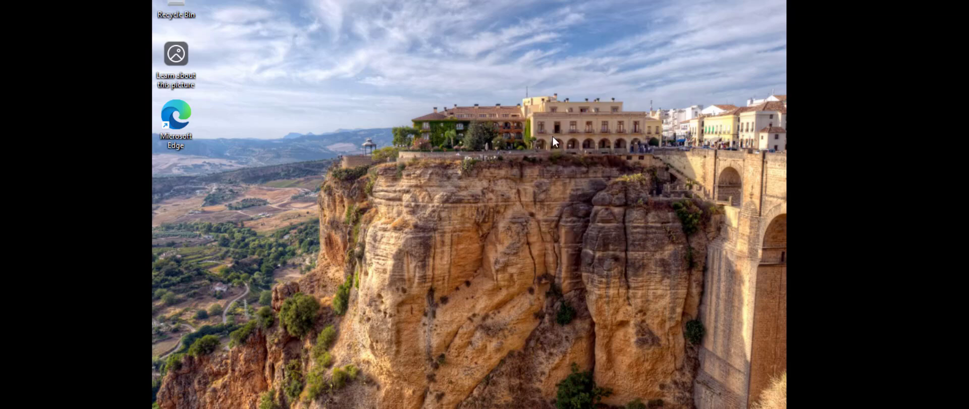